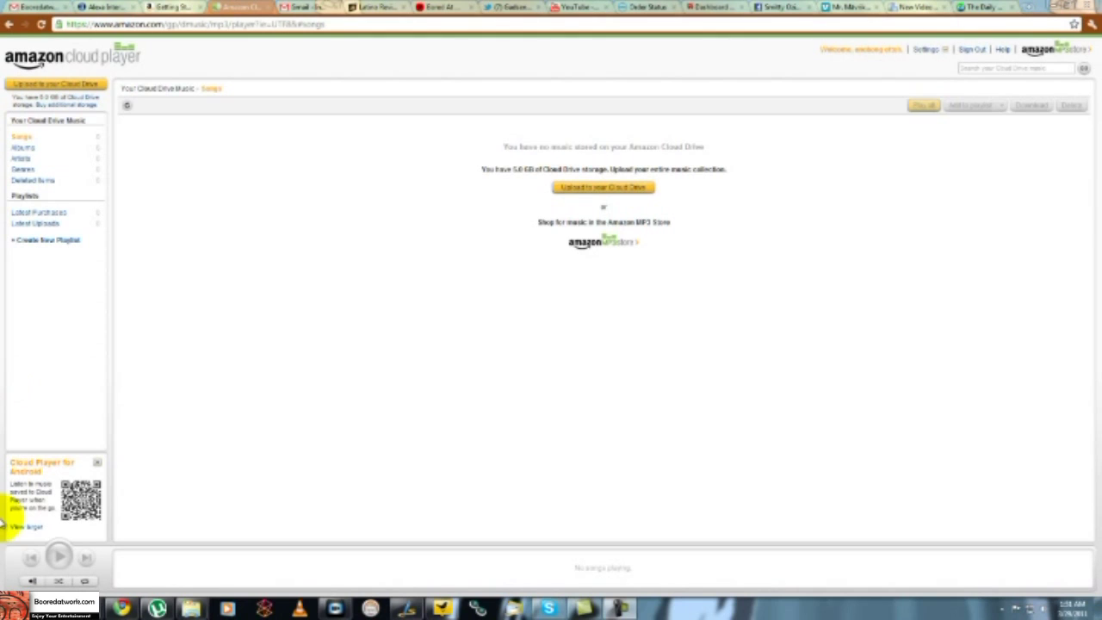
Step: Start a music upload to the Cloud Drive and download the Amazon MP3 Uploader installer
click(642, 199)
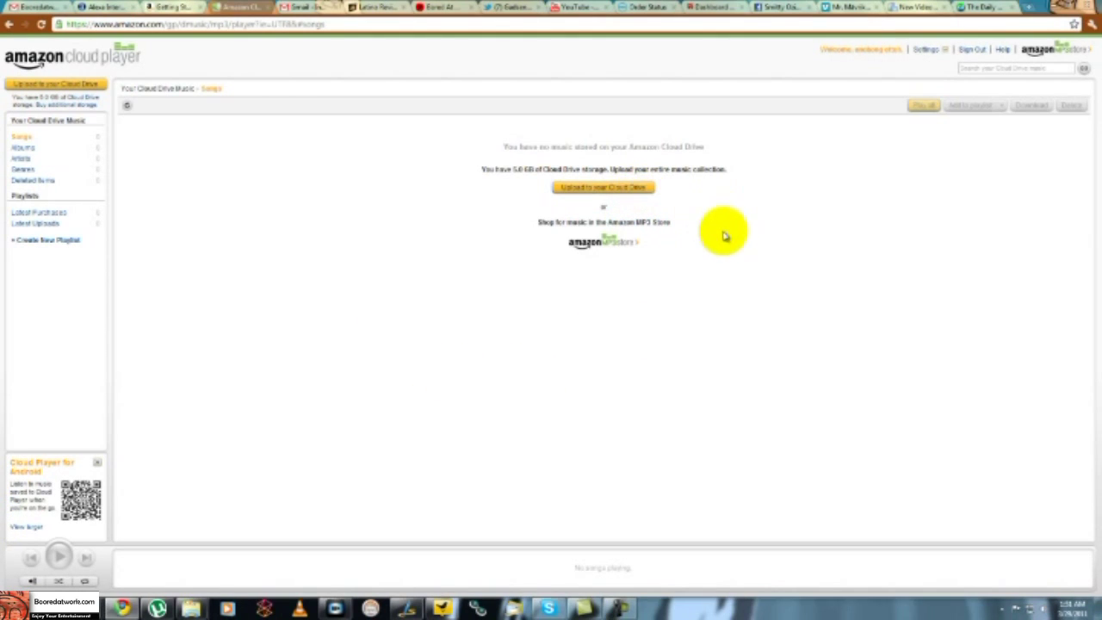
click(584, 197)
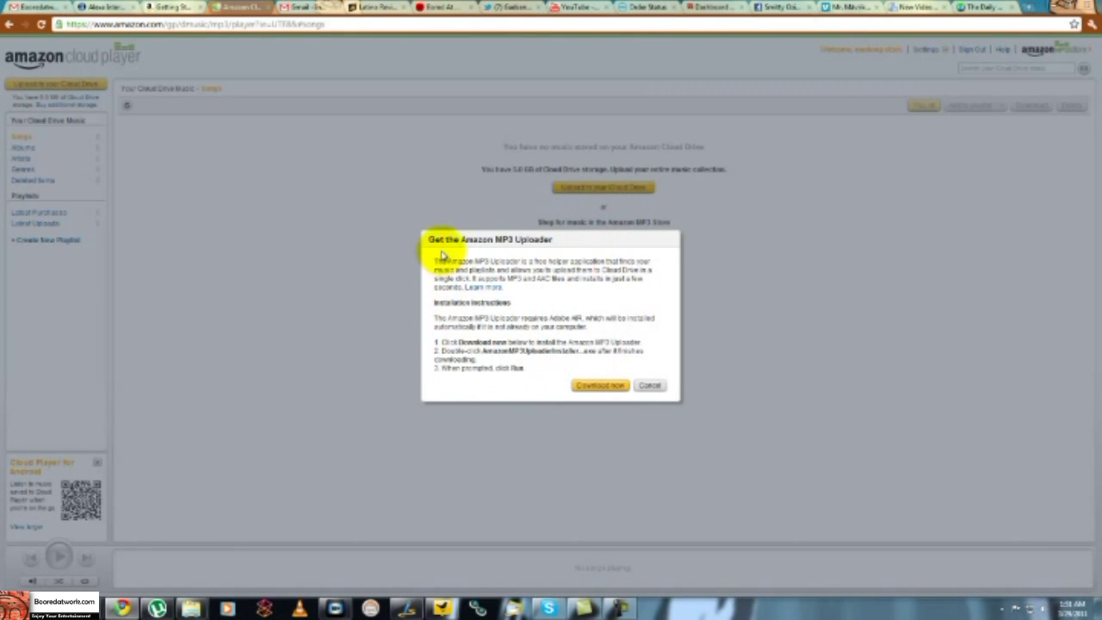
click(600, 385)
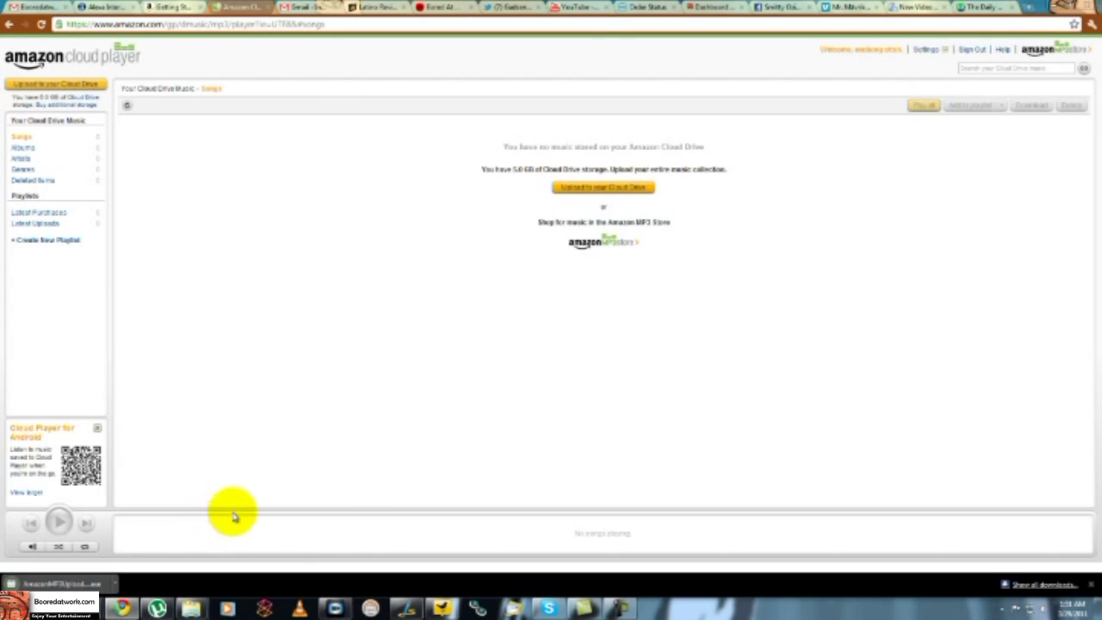
Step: Run the downloaded installer and install Amazon MP3 Uploader in the default location, keeping the desktop shortcut and start-after-installation options
click(82, 584)
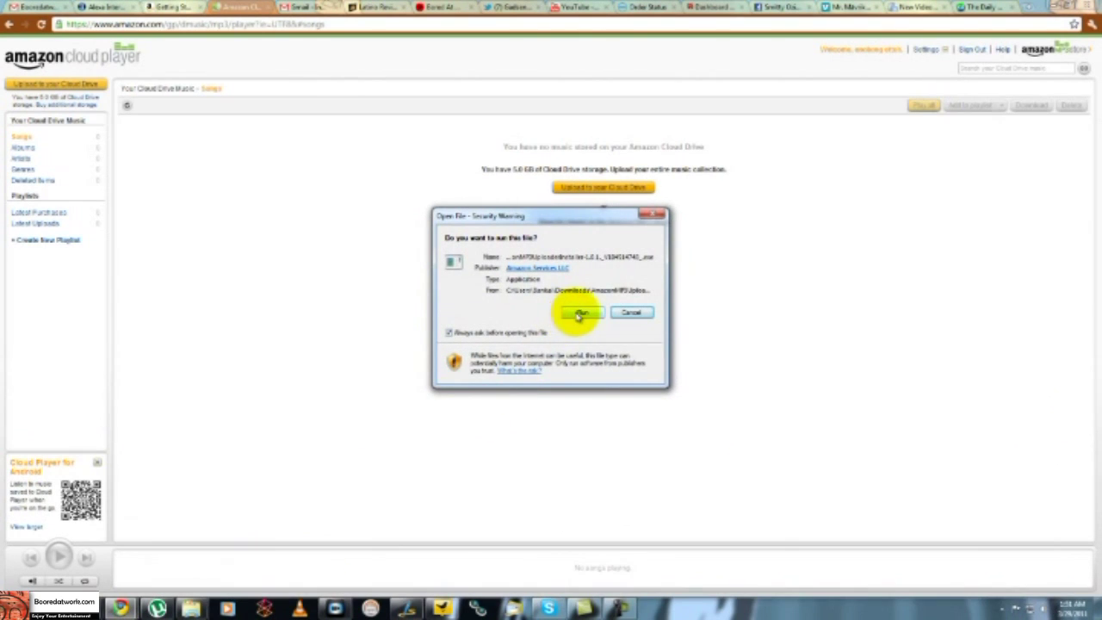
click(581, 315)
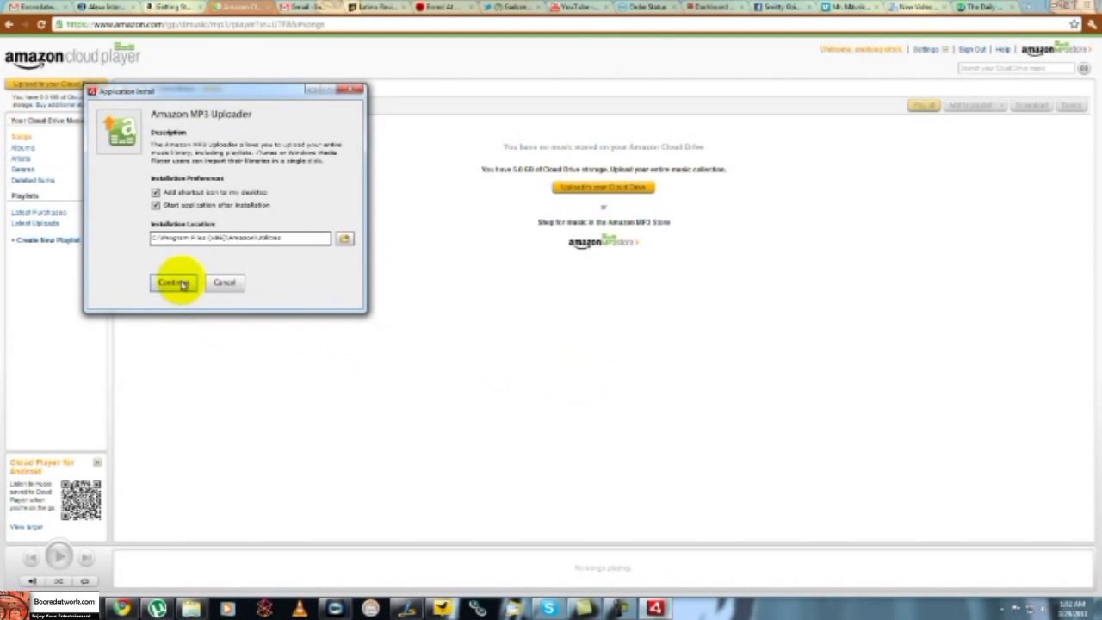
click(166, 285)
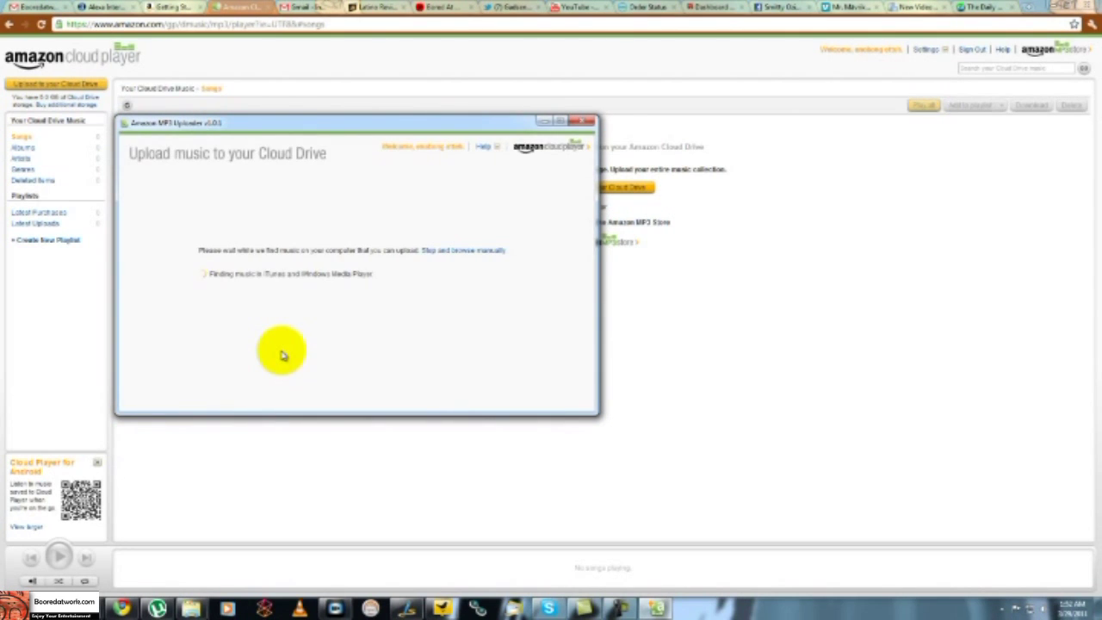
Step: Stop the automatic music scan in favour of choosing a folder manually, and suppress future browse confirmations
click(482, 250)
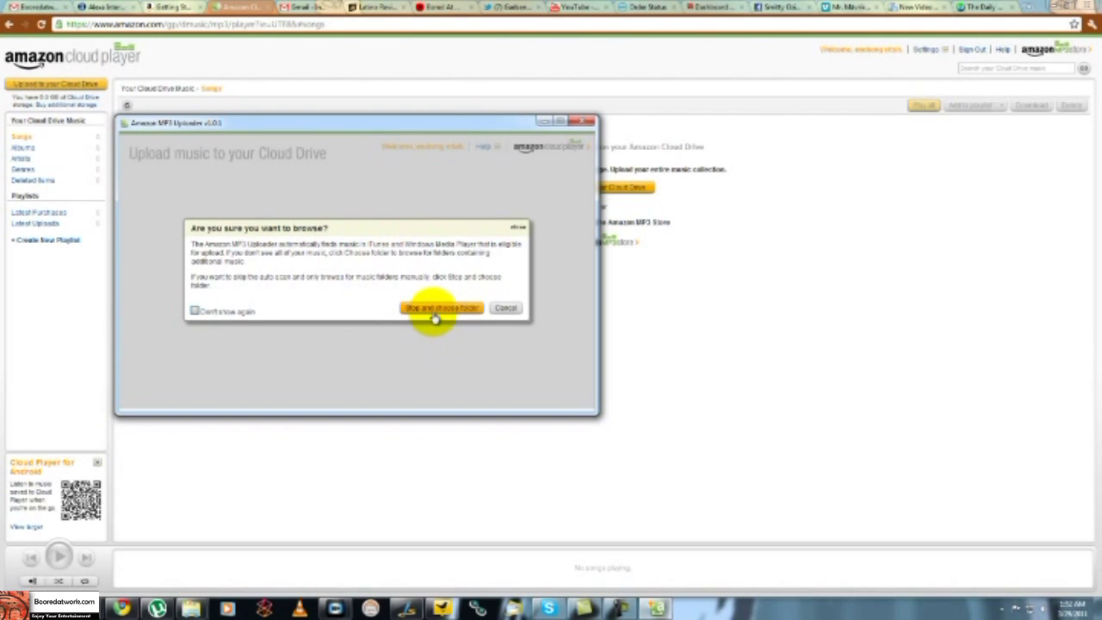
click(196, 311)
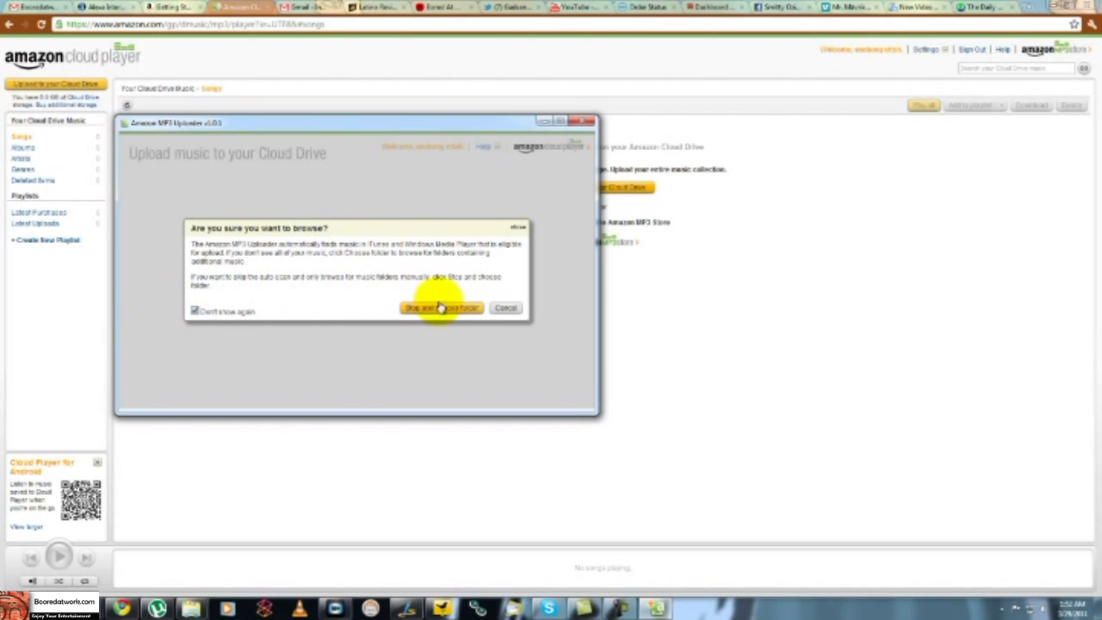
click(465, 310)
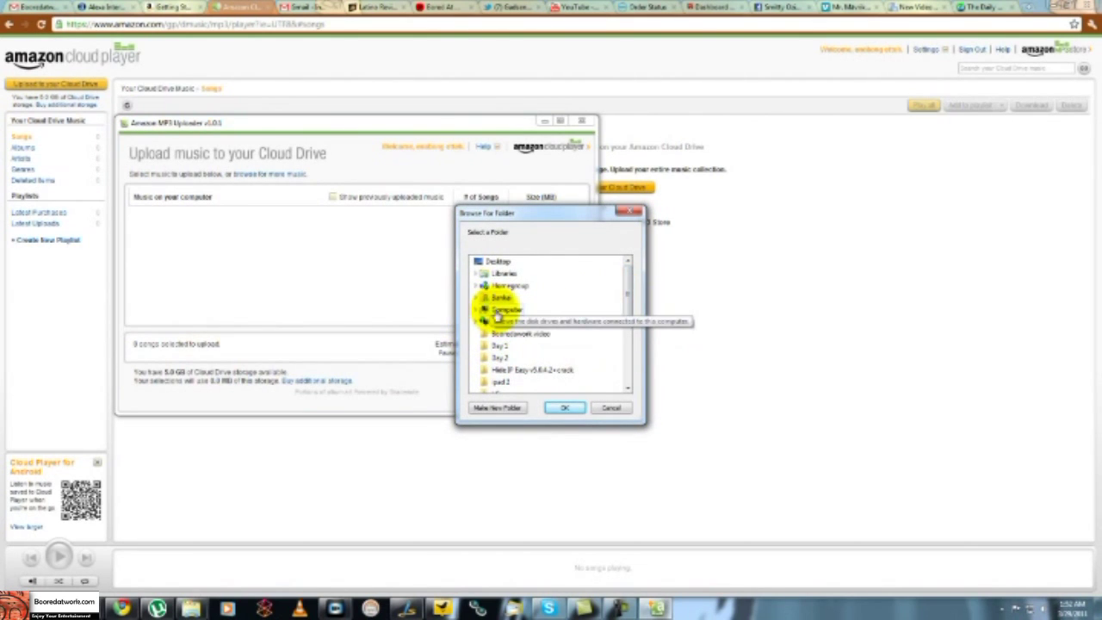
Step: Add the frank ocean - nostalgia,ultra folder from Music on New Volume (D:) to the upload selection
double_click(486, 310)
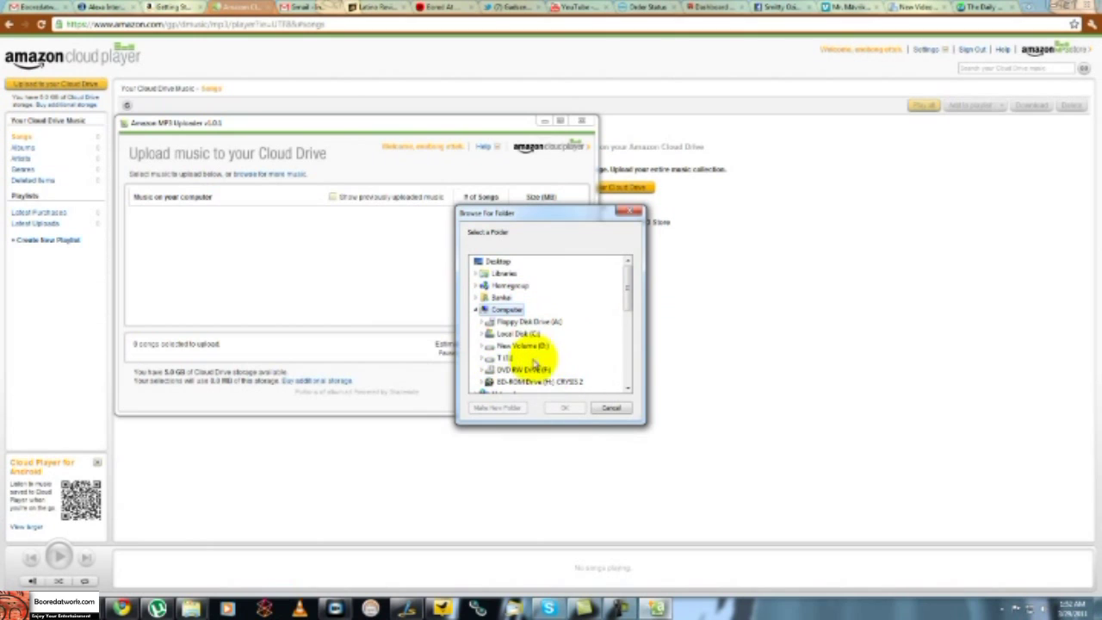
double_click(520, 345)
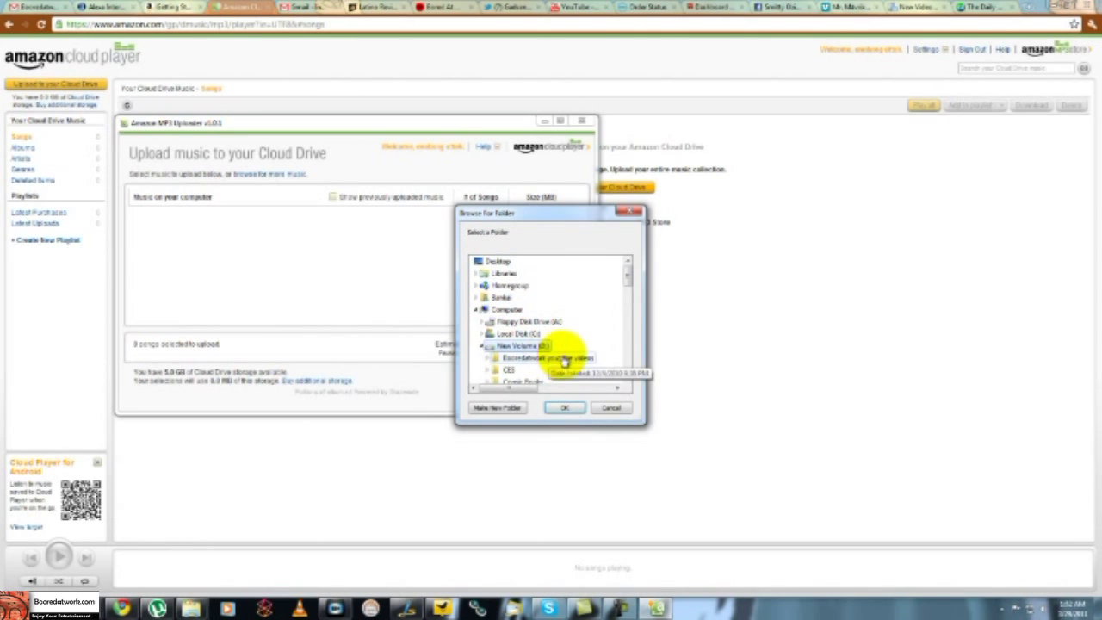
drag(627, 286, 623, 315)
double_click(511, 321)
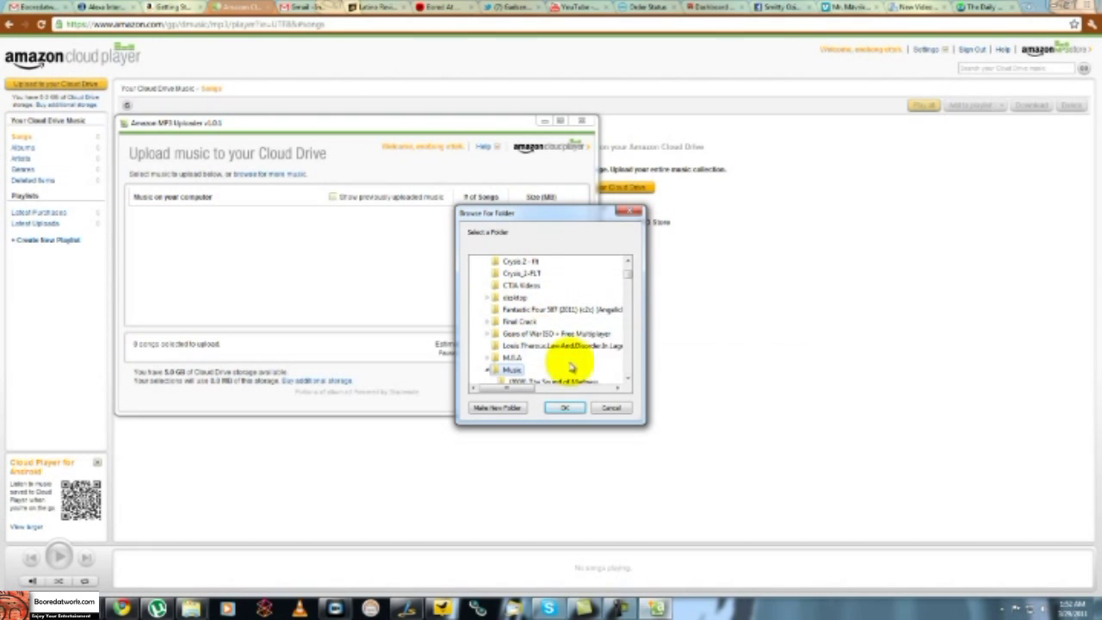
drag(628, 276, 630, 290)
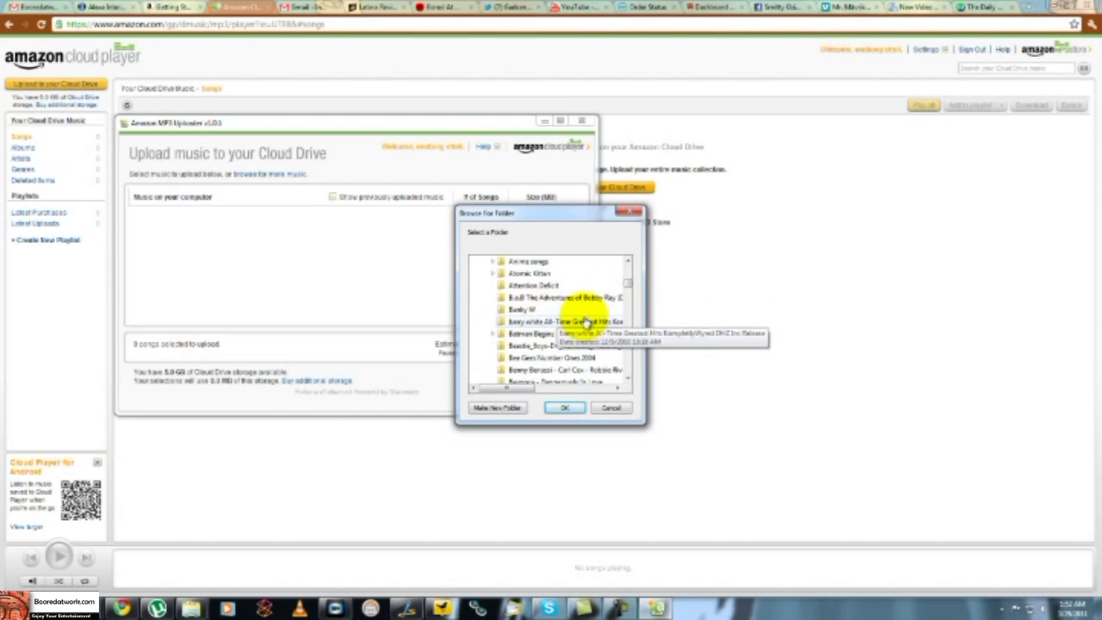
scroll(603, 310, down, 5)
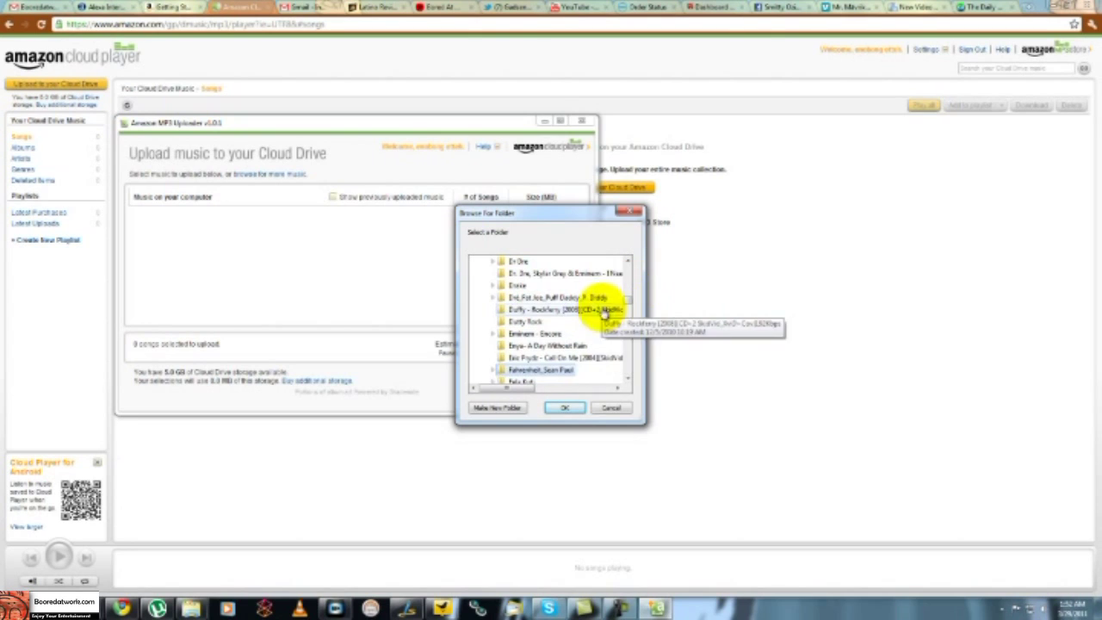
click(629, 379)
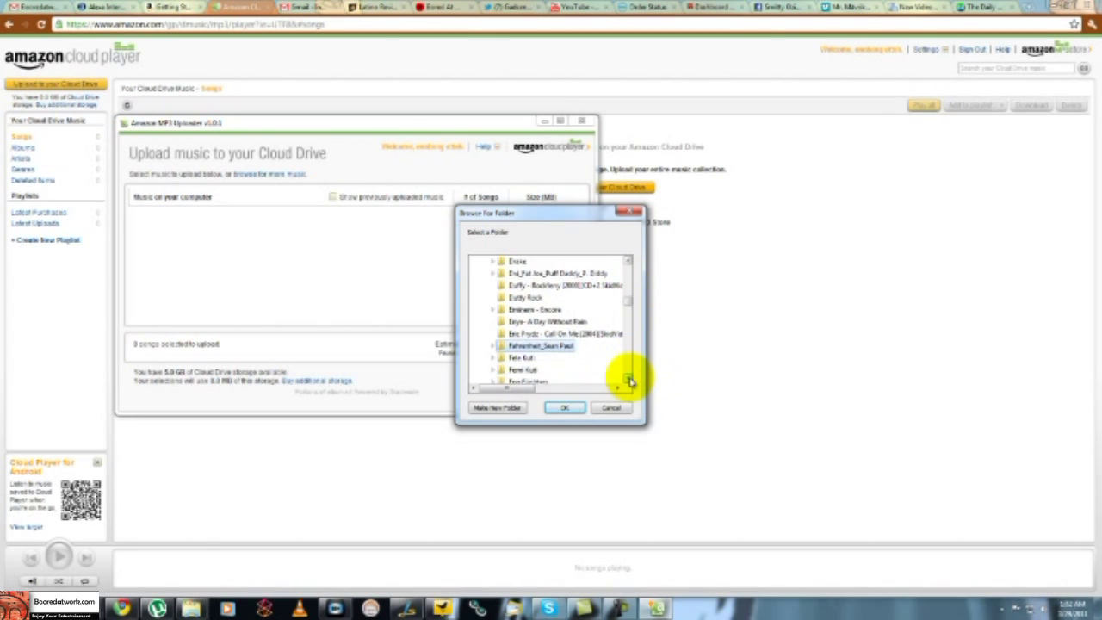
click(629, 380)
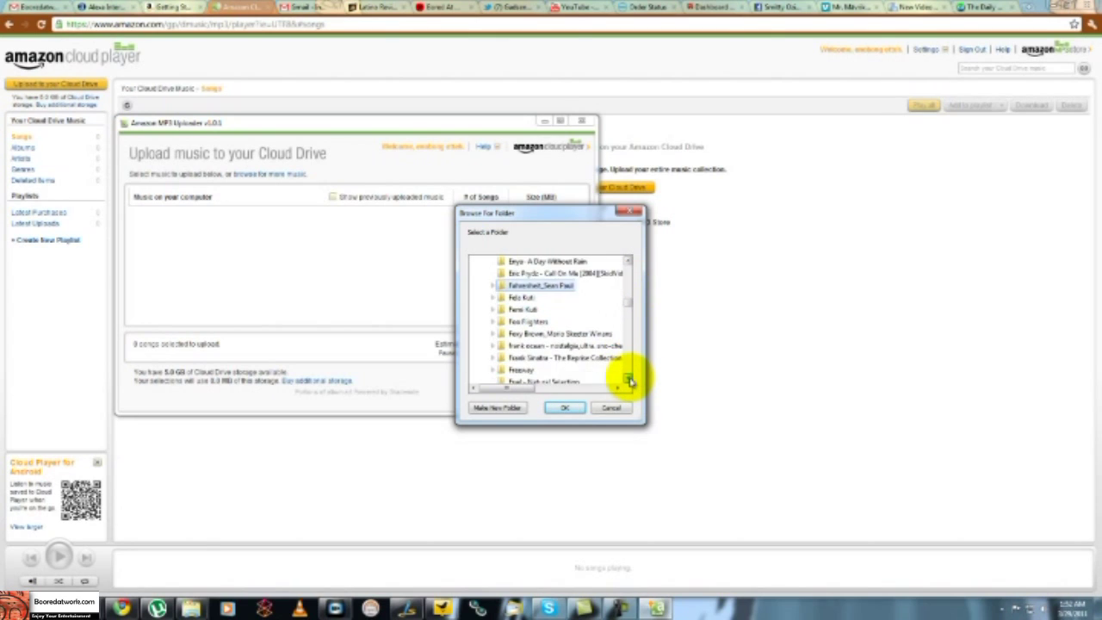
click(543, 348)
click(565, 407)
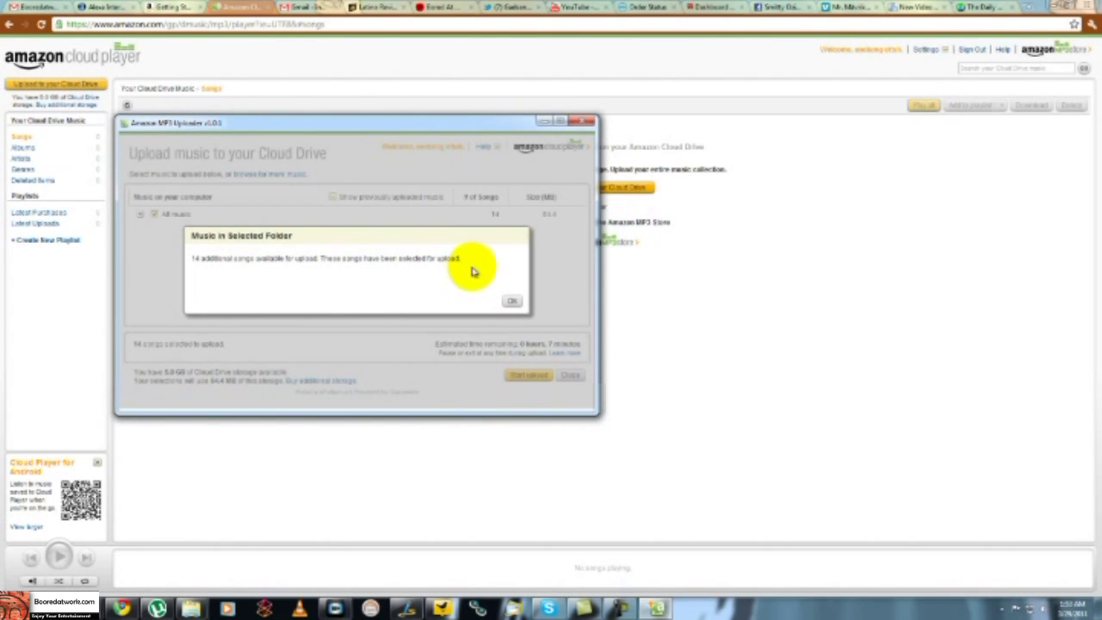
click(511, 299)
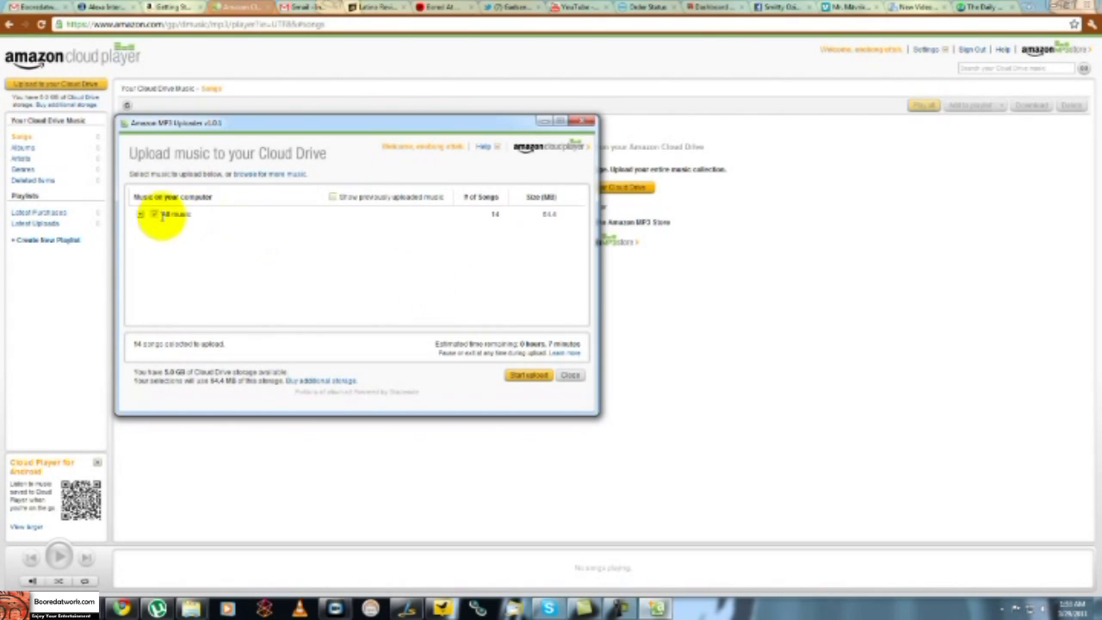
Step: Expand All music, start uploading the selected songs, and move the uploader window clear of the song list
click(142, 215)
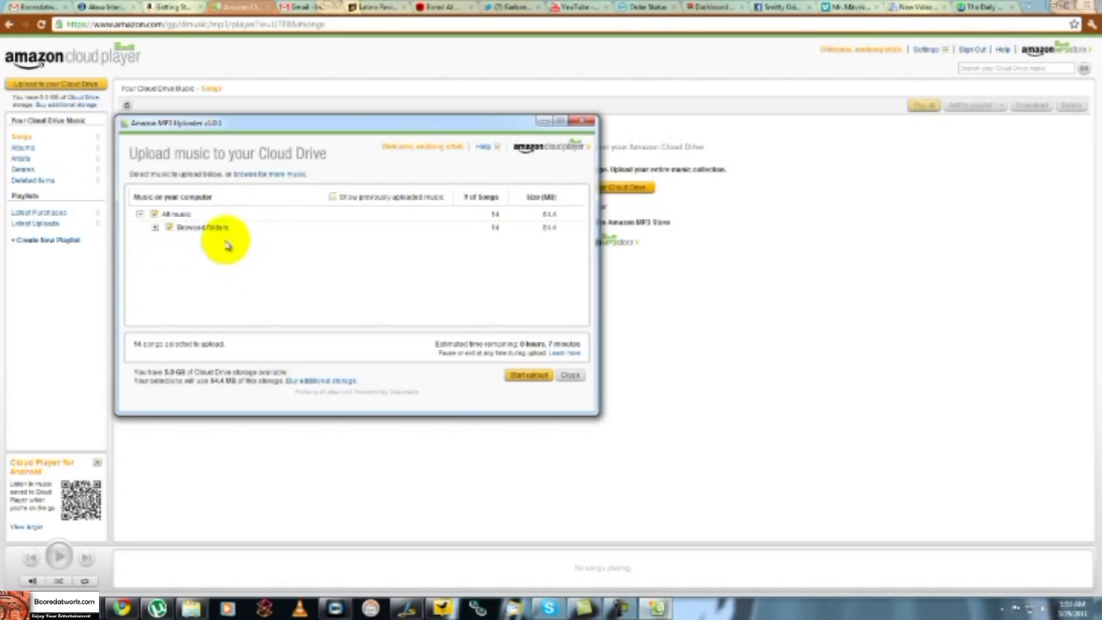
click(529, 375)
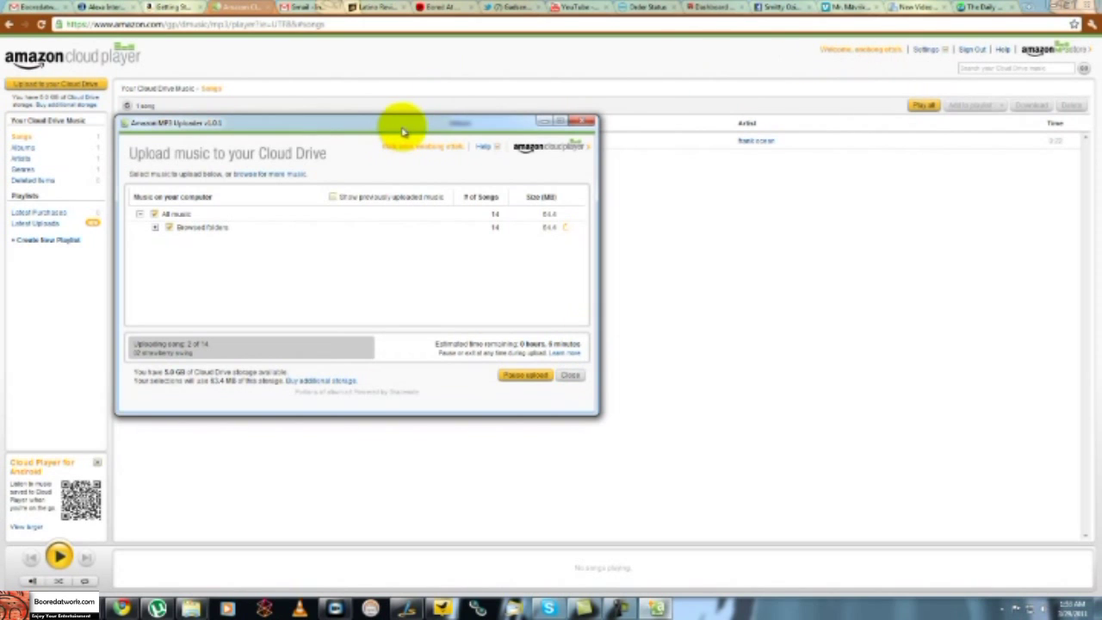
drag(402, 123, 640, 298)
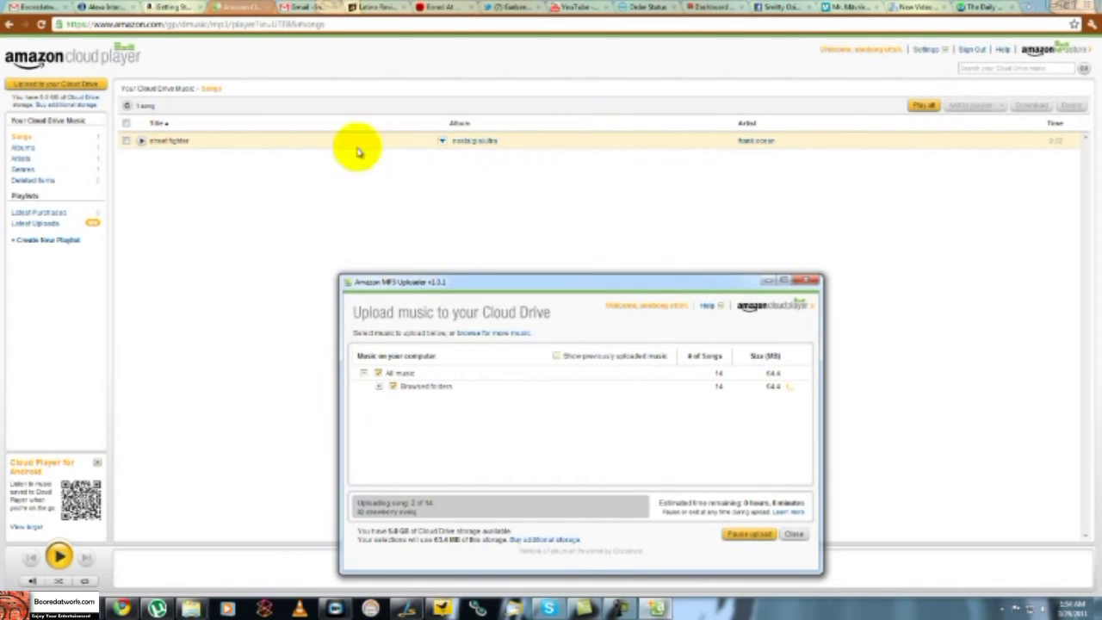
Step: Play the uploaded song "street fighter" from the song list, then pause it and leave it unselected
click(143, 143)
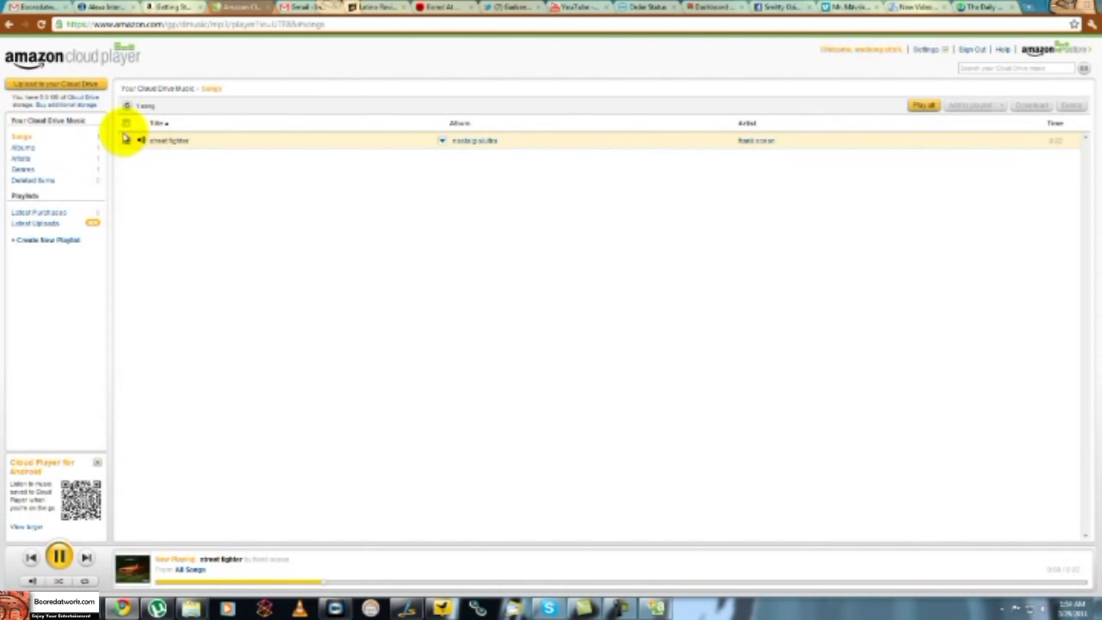
click(127, 141)
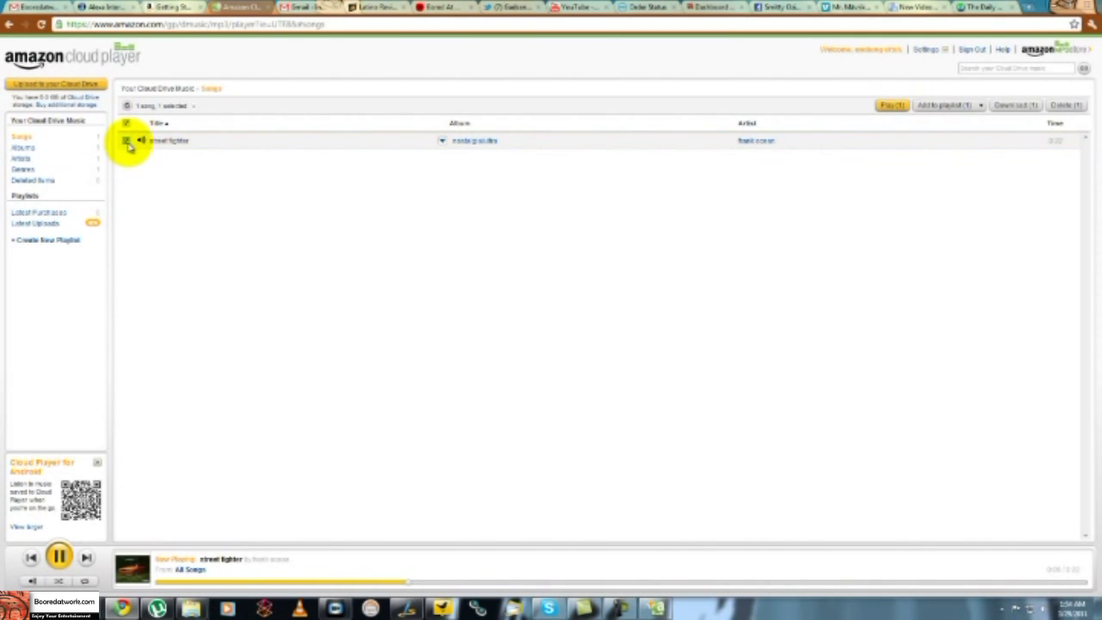
click(128, 141)
click(58, 557)
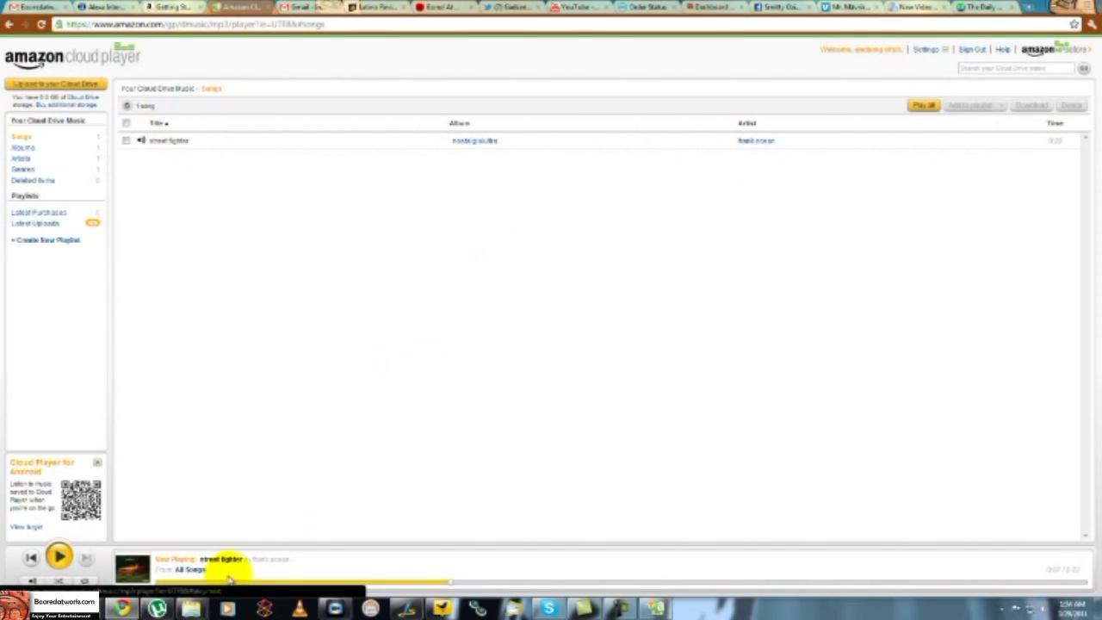
Step: Examine the uploaded music by songs, albums, artists and genres, and check the upload progress in Amazon MP3 Uploader
click(22, 137)
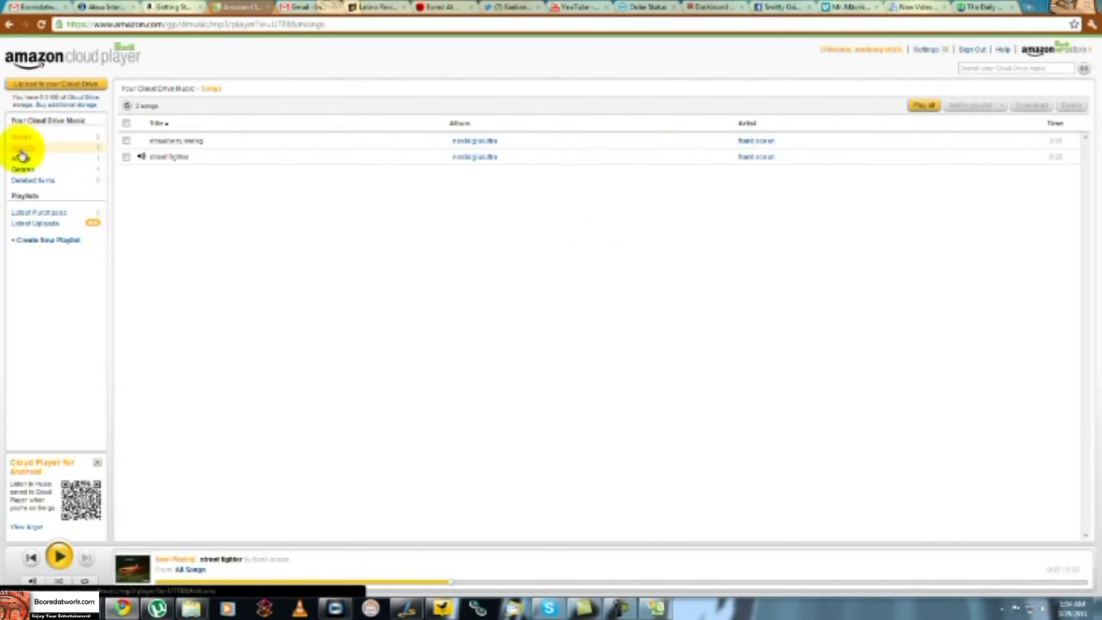
click(23, 148)
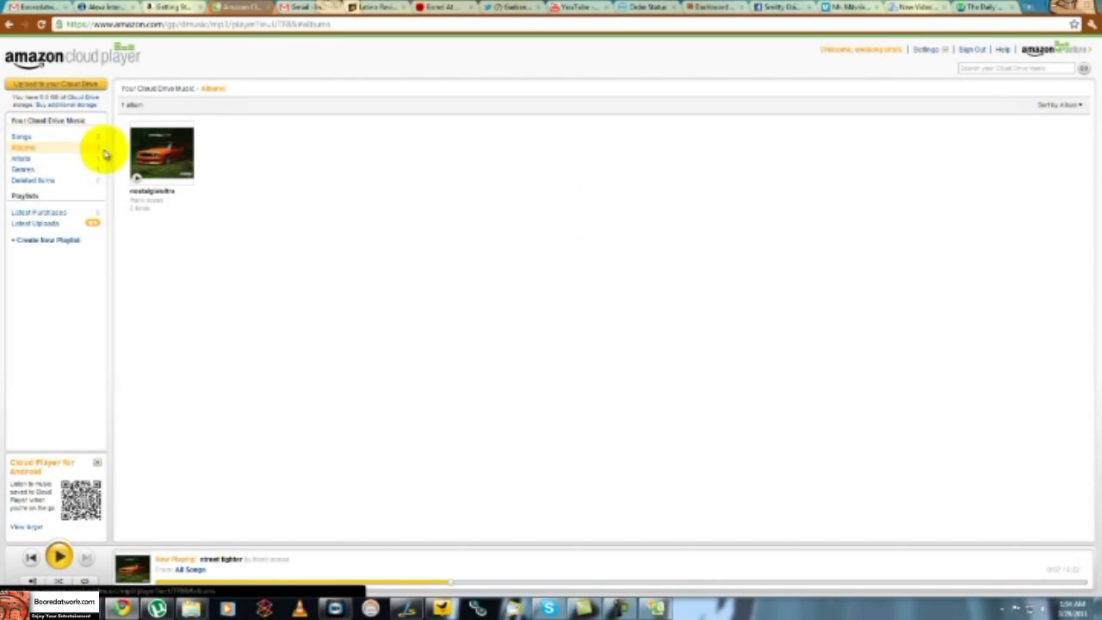
click(32, 160)
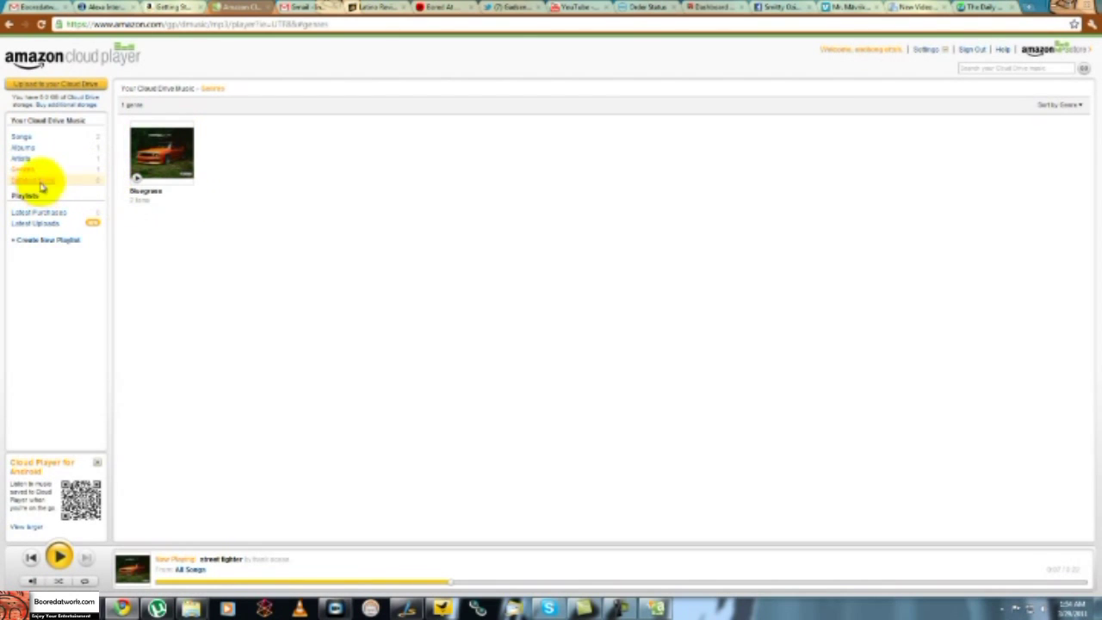
click(22, 137)
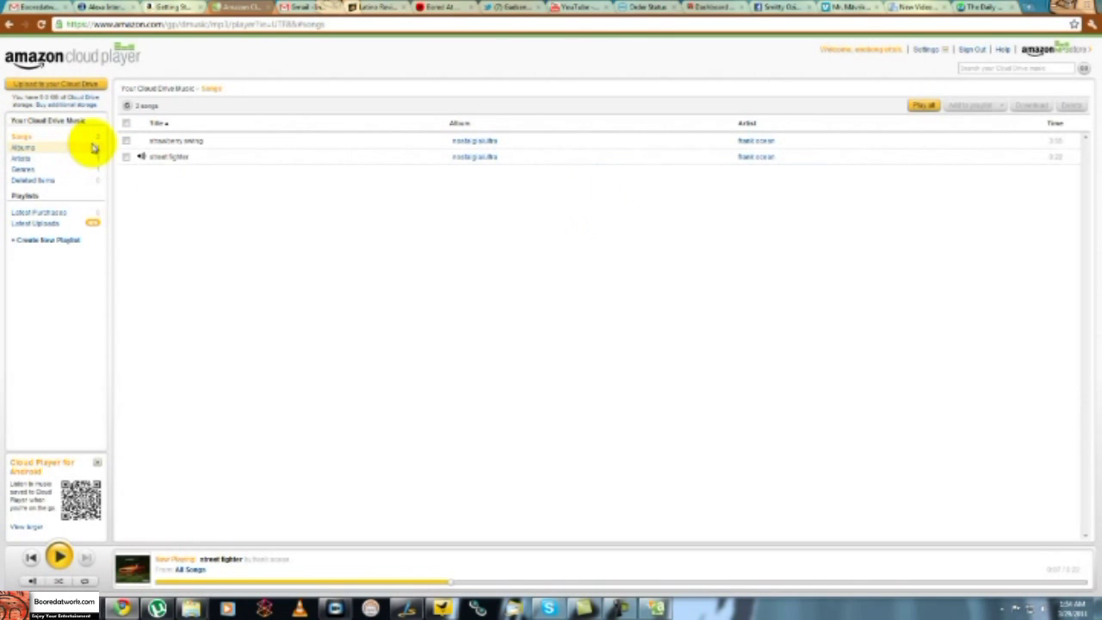
click(650, 607)
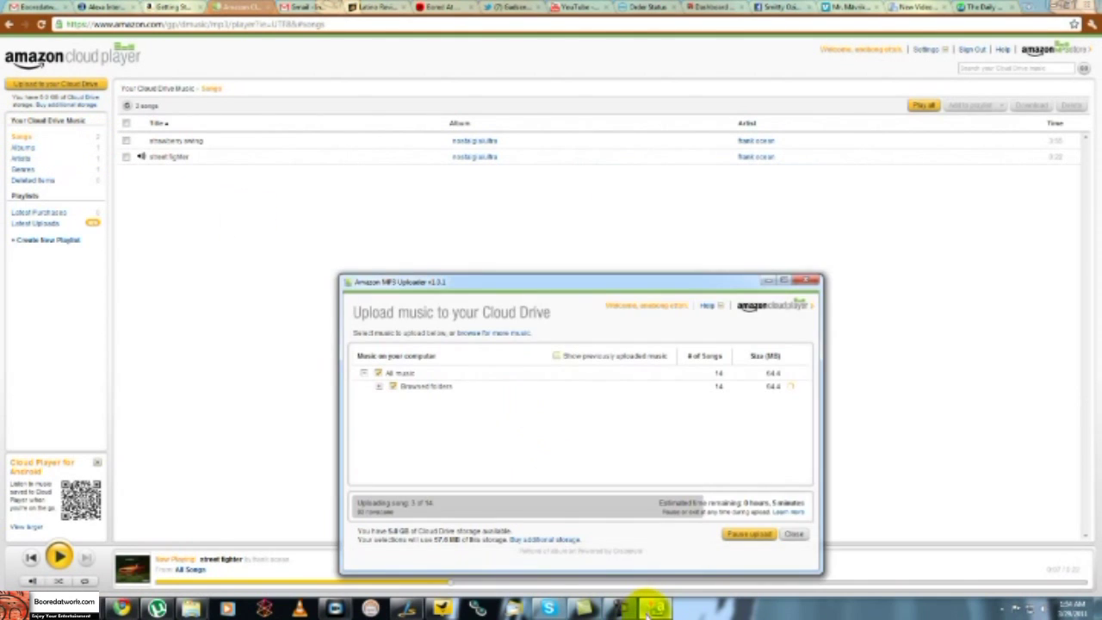
click(654, 608)
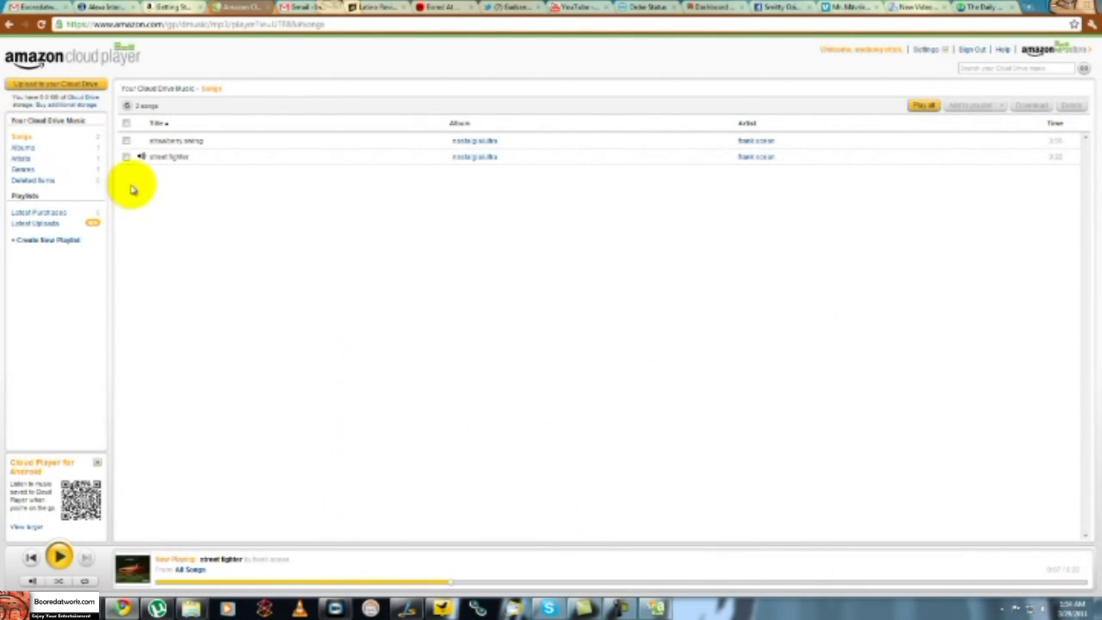
Step: Play "strawberry swing" from the song list, pause it, and dismiss the desktop notification
click(141, 140)
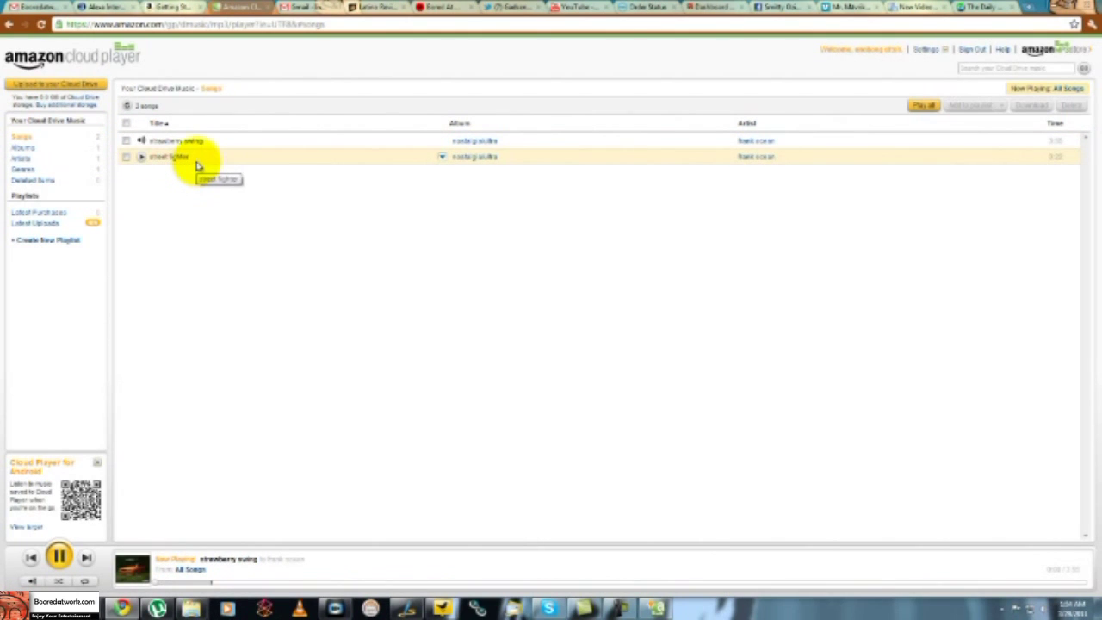
click(58, 558)
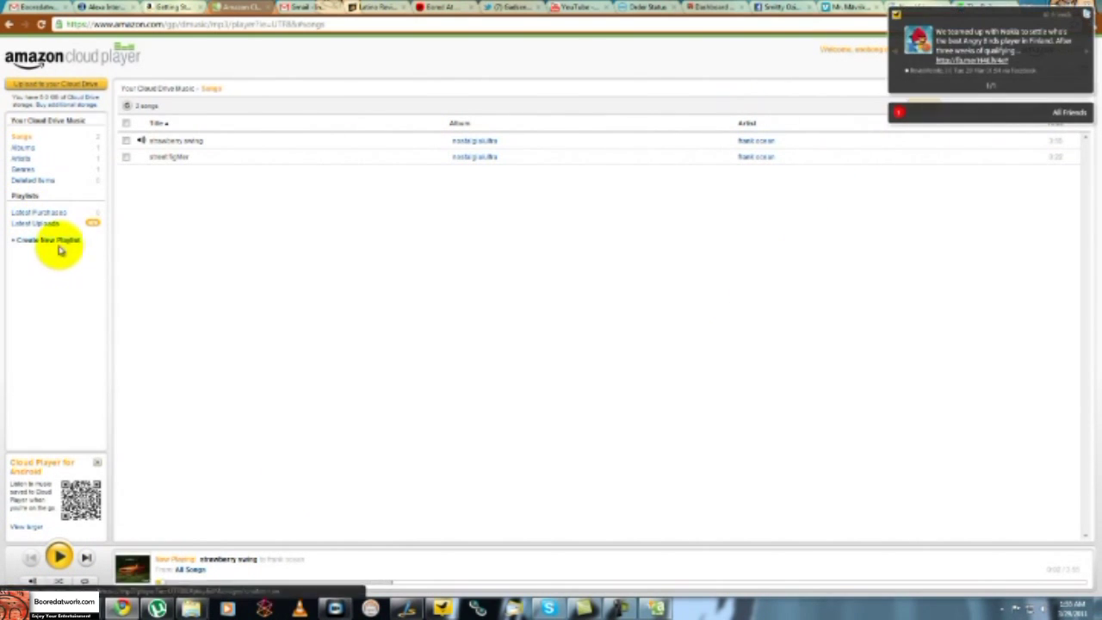
click(894, 11)
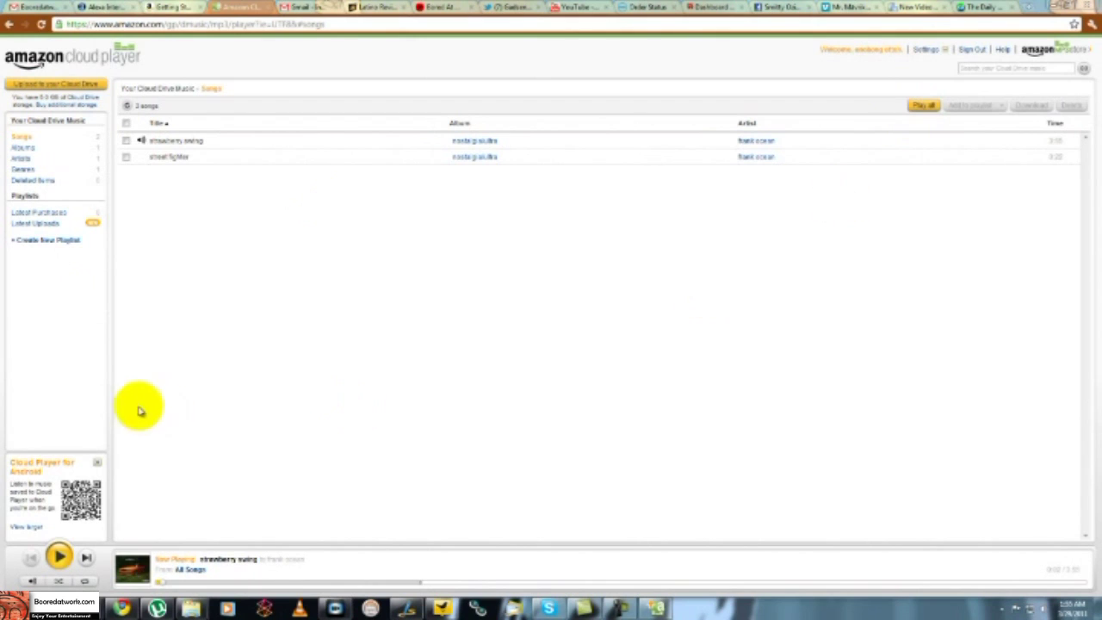
Step: Create a playlist named "new" and open it
click(22, 240)
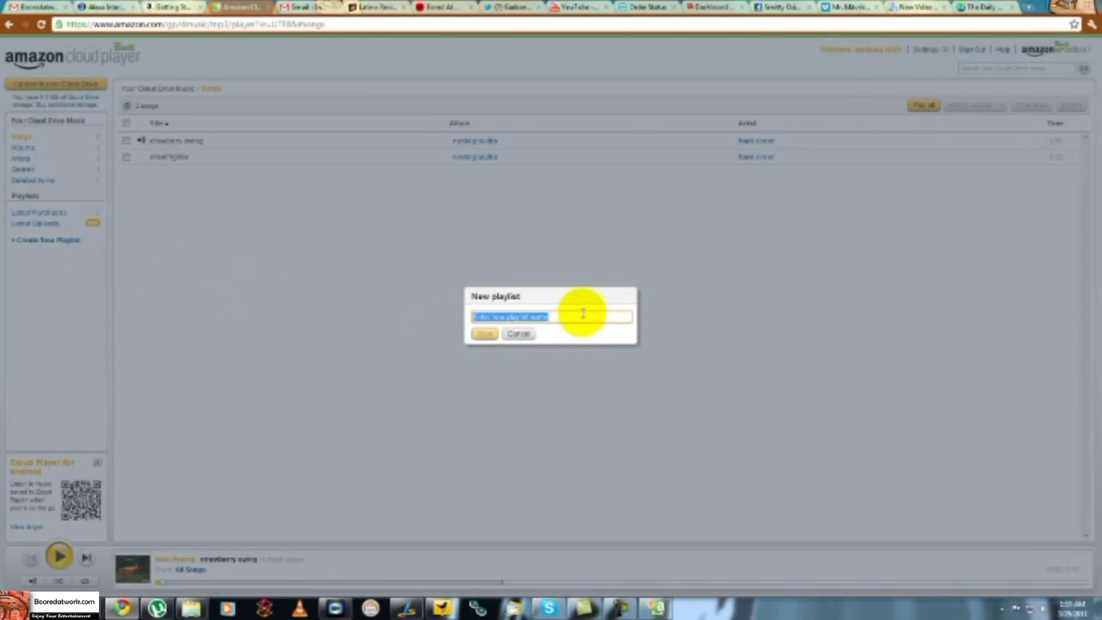
text(H)
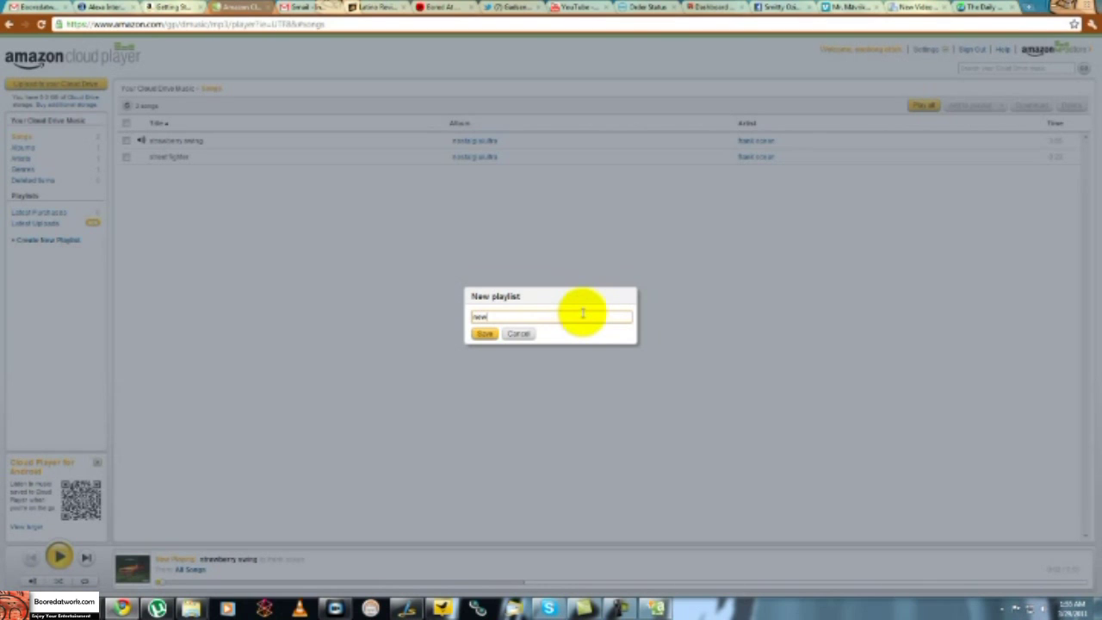
text(ew)
click(483, 333)
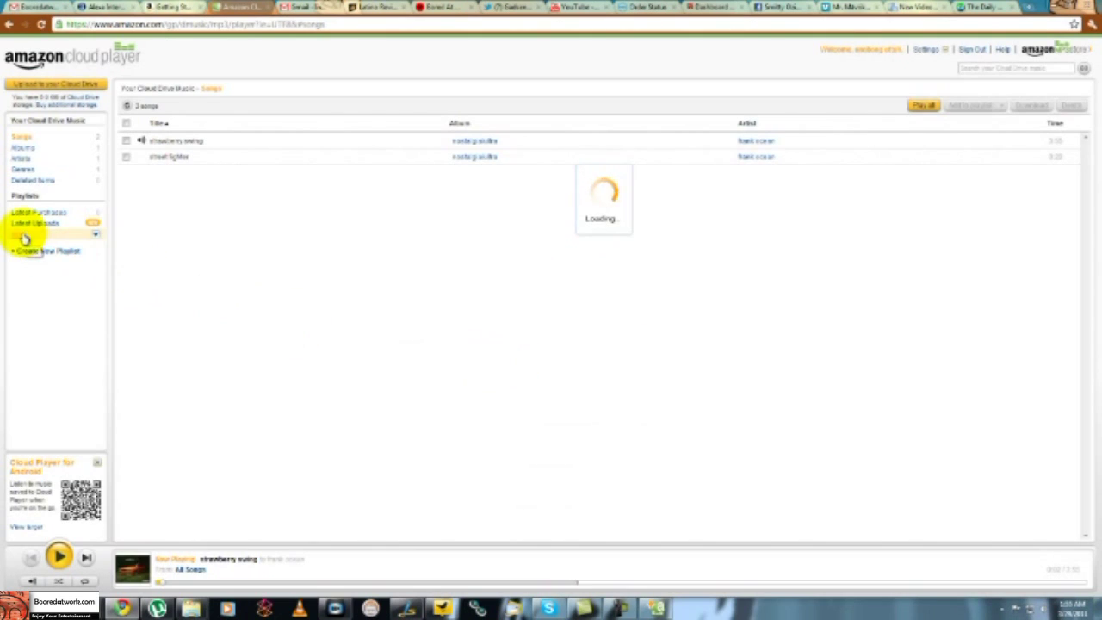
click(24, 236)
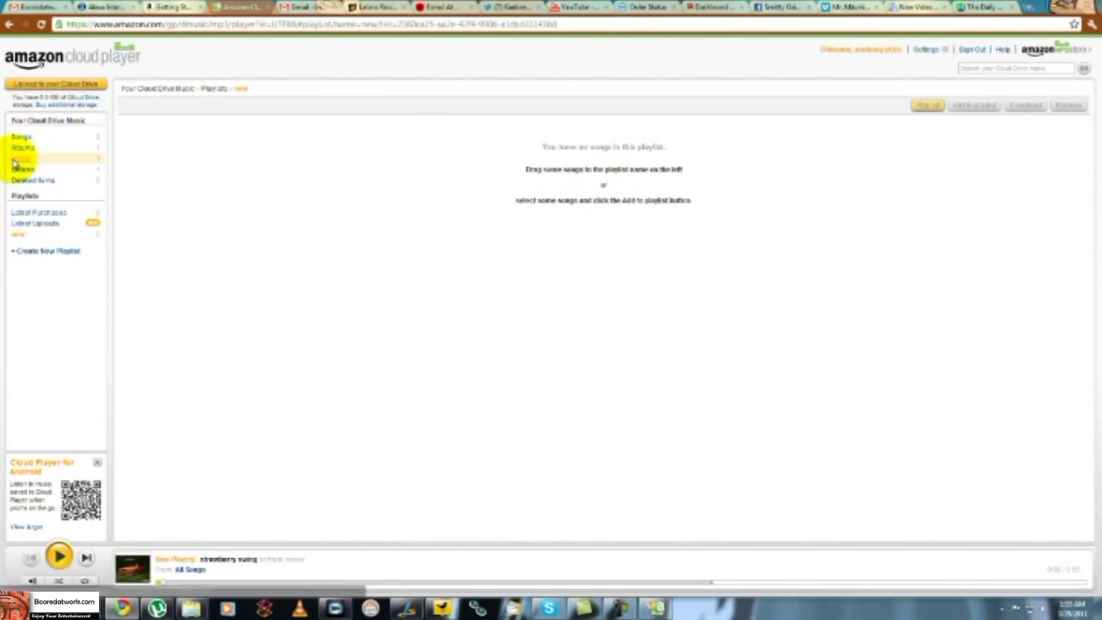
Step: From the full song list, add "novacane" to the "new" playlist, followed by all three uploaded songs
click(36, 140)
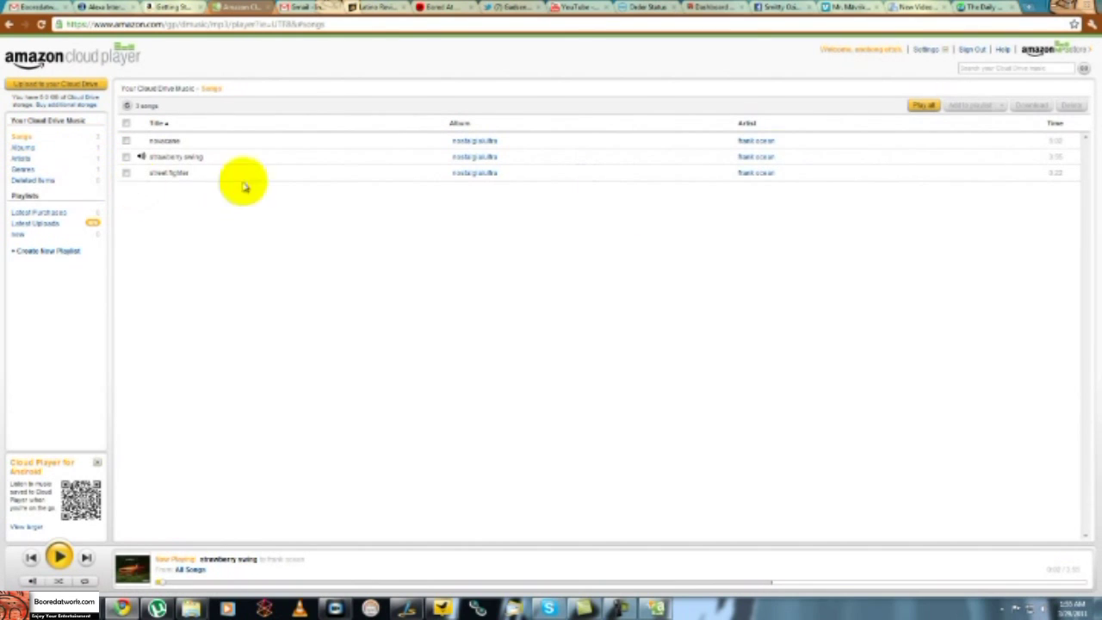
click(266, 144)
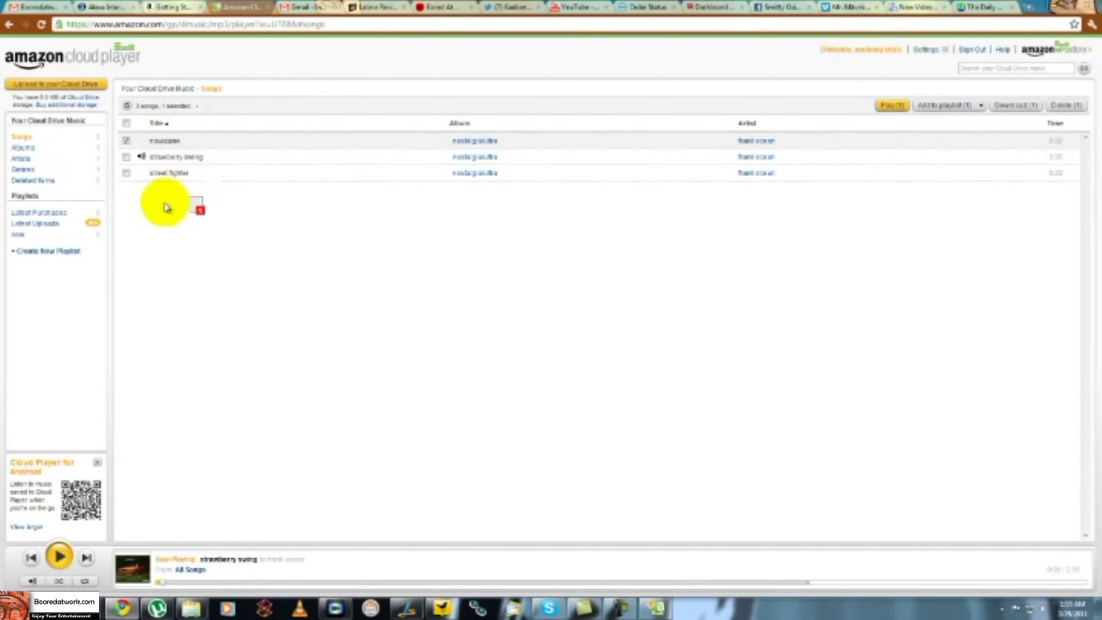
drag(21, 237, 19, 234)
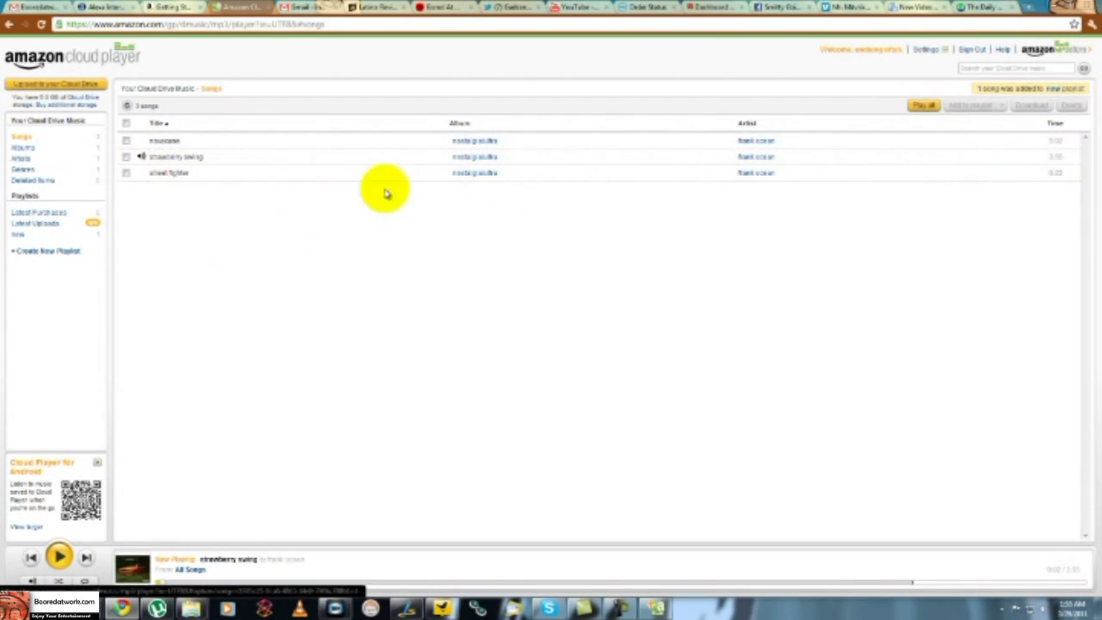
mouse_move(35, 223)
mouse_down()
mouse_move(37, 238)
mouse_move(20, 236)
mouse_up()
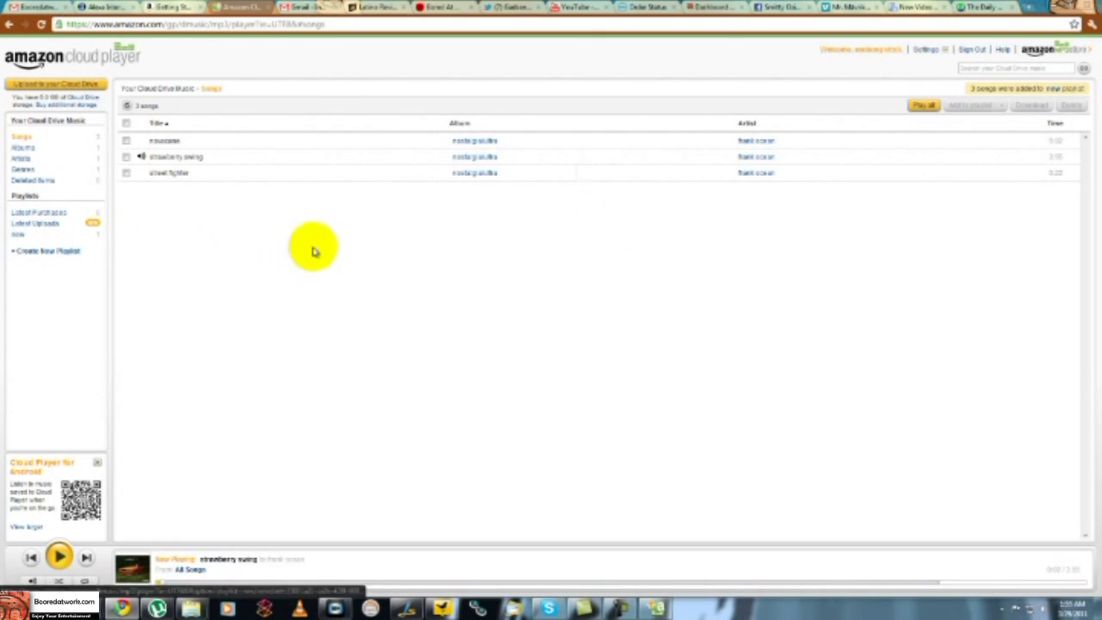